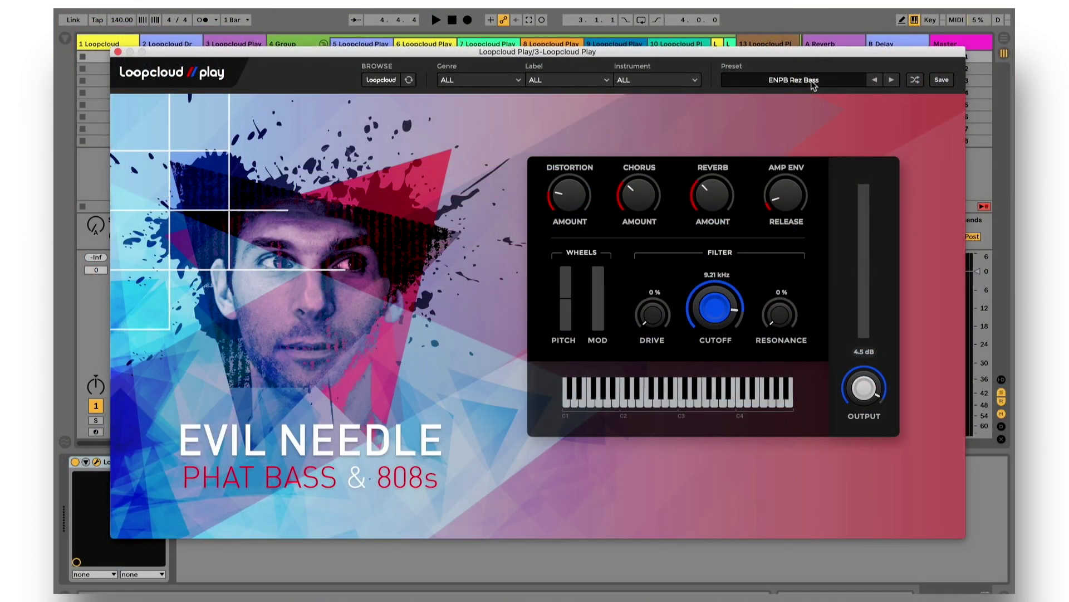
# Load the CCDP Dark Pad preset from the preset list.
pyautogui.click(813, 82)
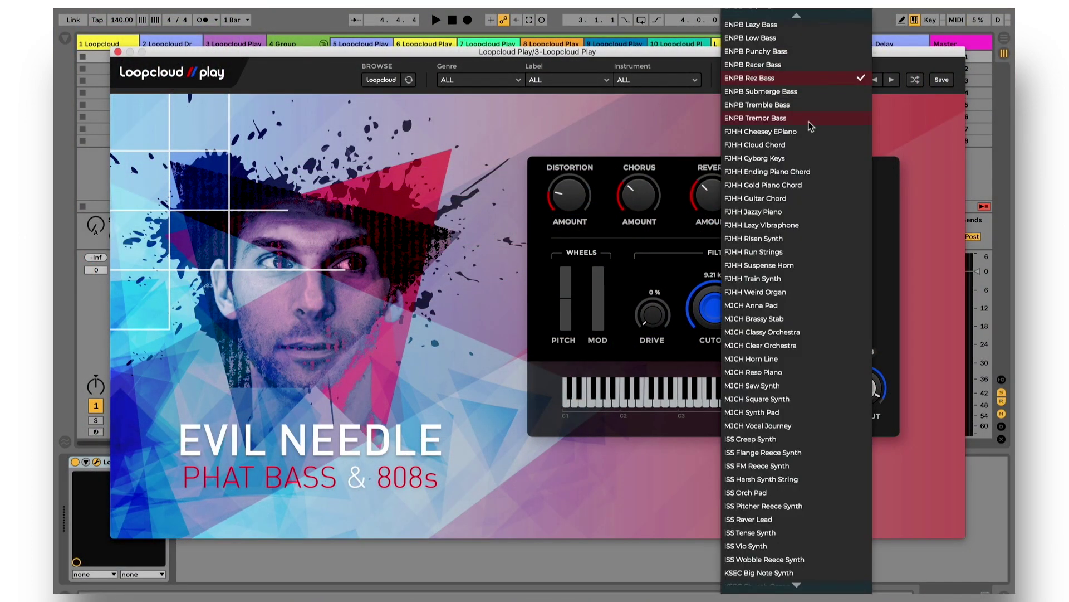
pyautogui.scroll(5, 811, 127)
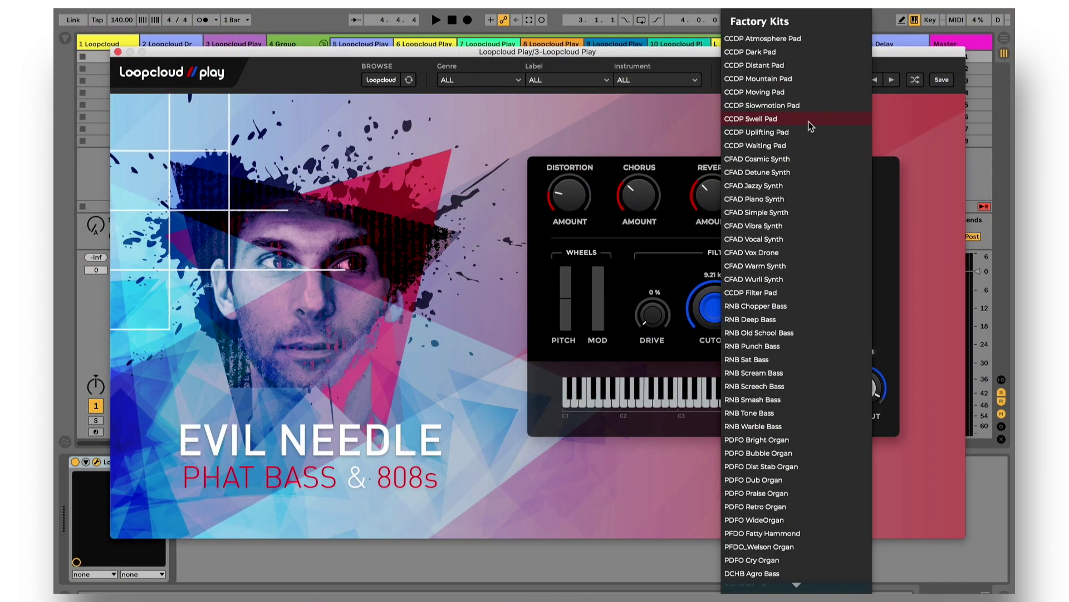
pyautogui.click(760, 51)
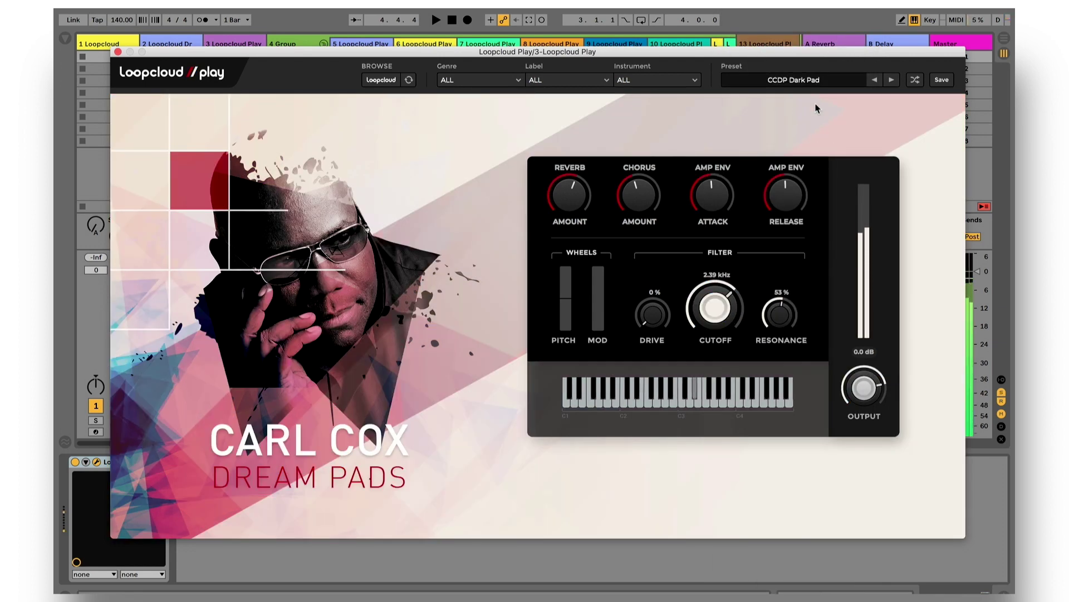
# Replace it with the MJCH Synth Pad preset further down the list.
pyautogui.click(795, 81)
pyautogui.scroll(-15, 796, 182)
pyautogui.click(774, 258)
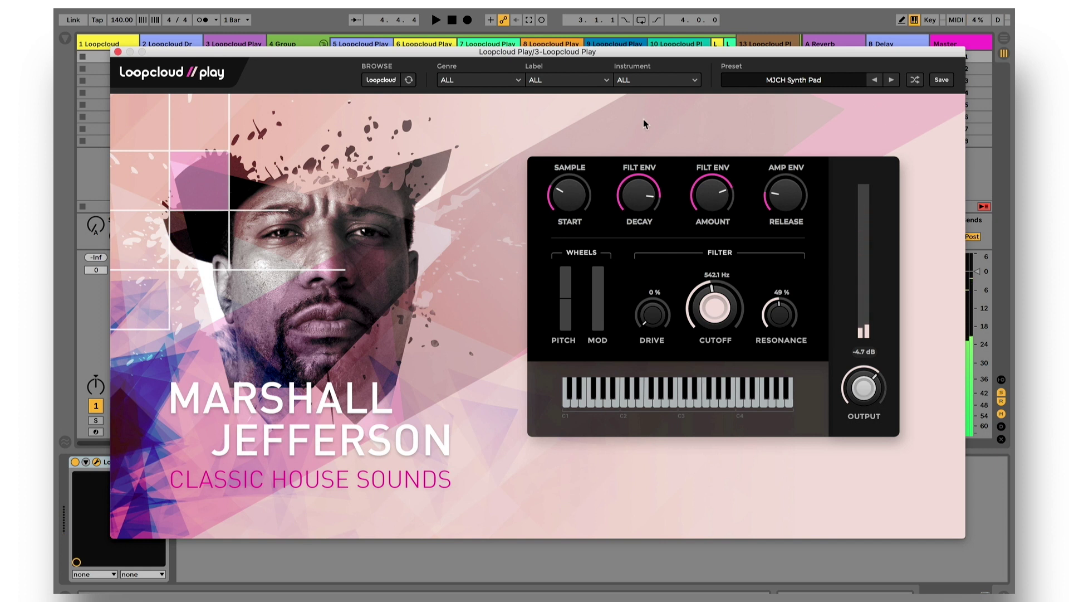
# Filter presets to SYNTH BASS and load RNB Sat Bass.
pyautogui.click(645, 84)
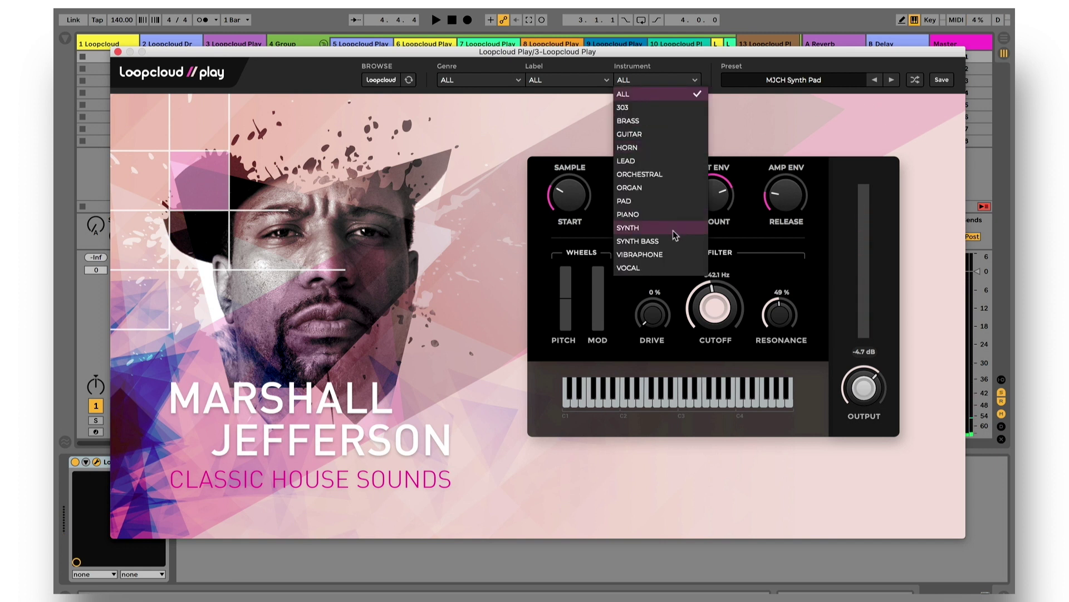
pyautogui.click(667, 245)
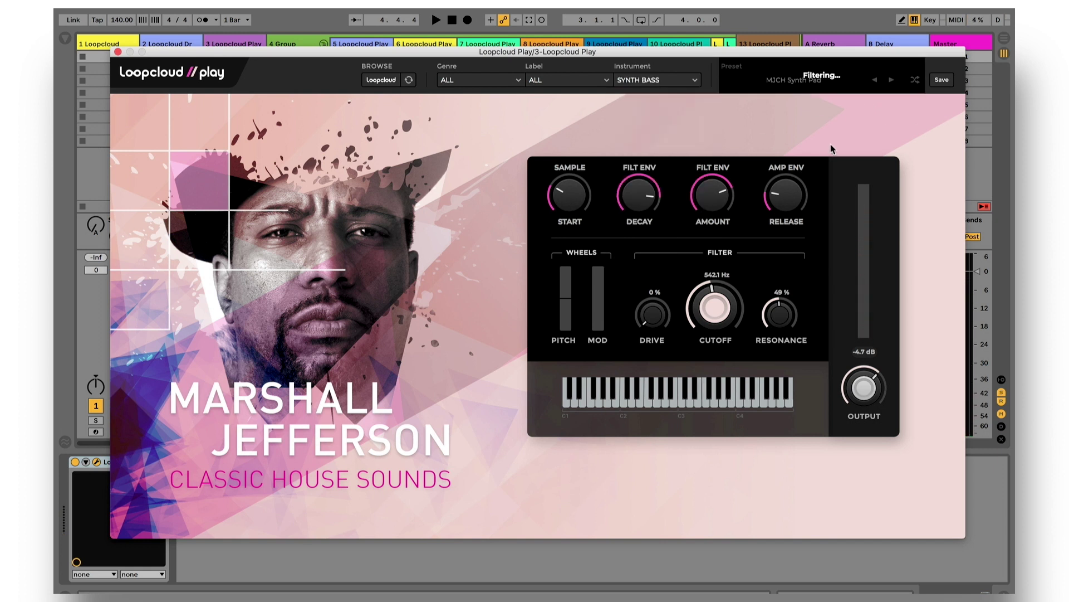
pyautogui.click(824, 81)
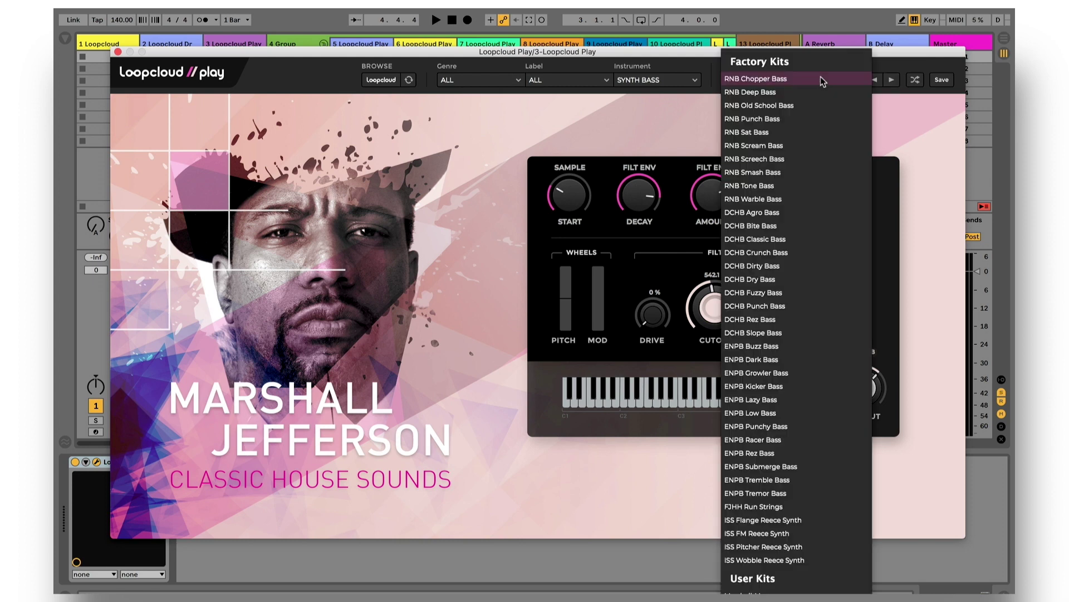
pyautogui.click(774, 131)
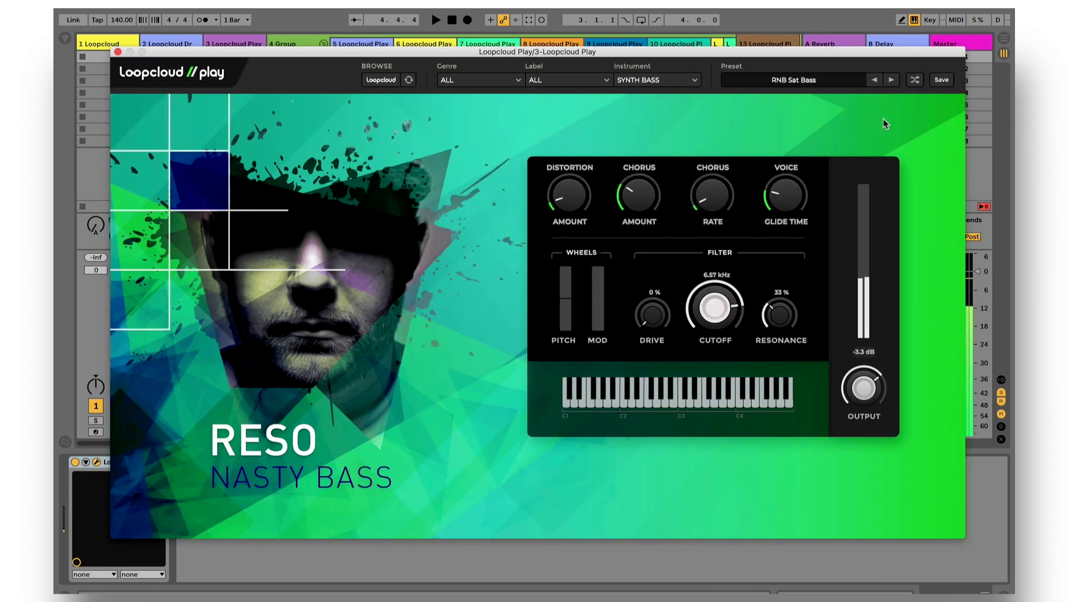
# Step to RNB Scream Bass, then shuffle random presets while auditioning C3.
pyautogui.click(891, 81)
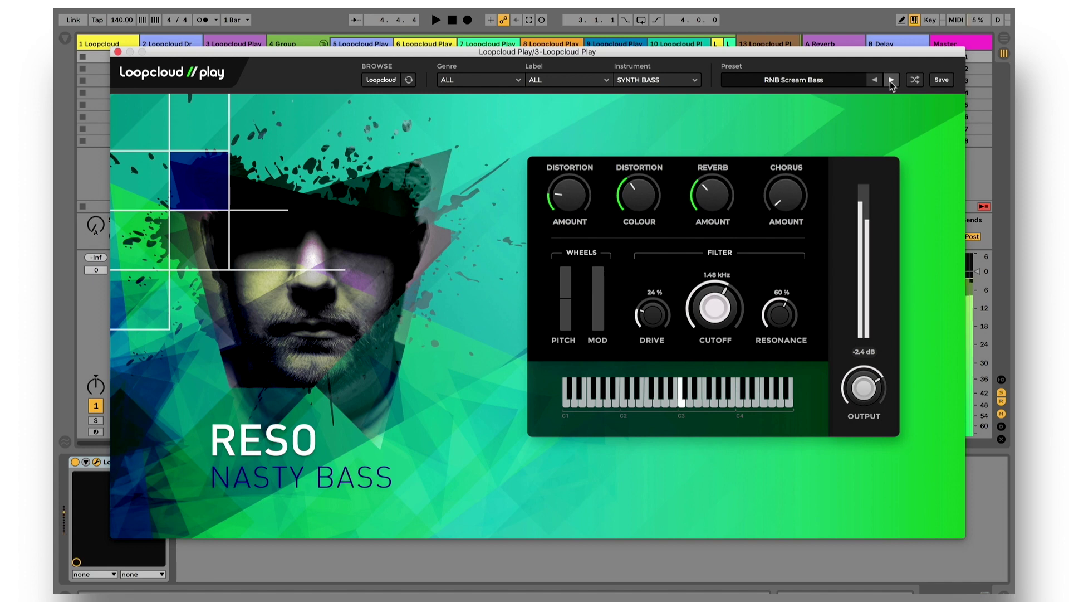
pyautogui.click(915, 81)
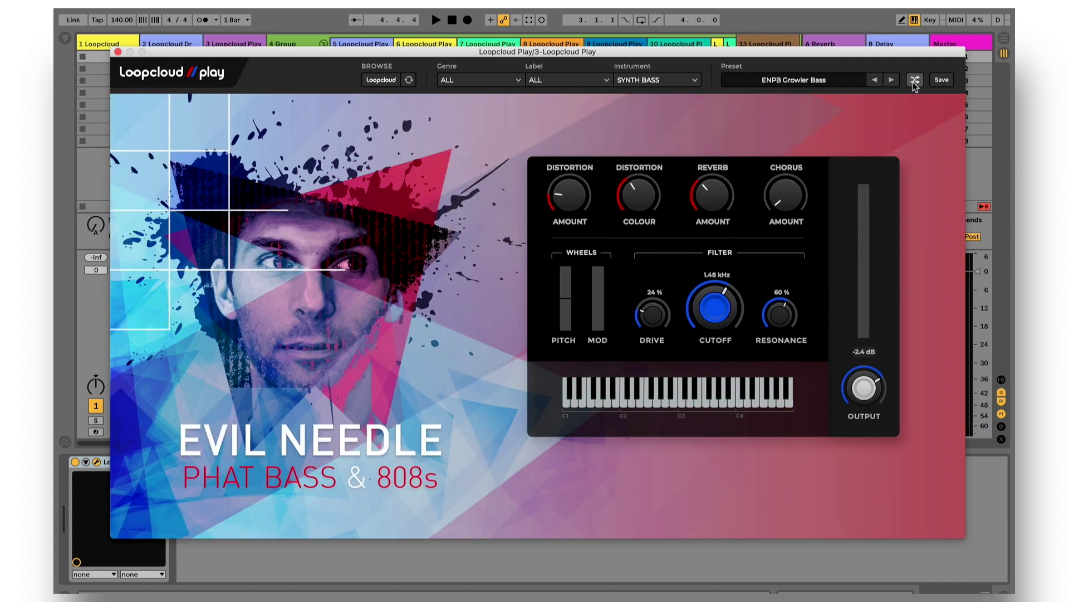
pyautogui.press('a')
pyautogui.click(915, 81)
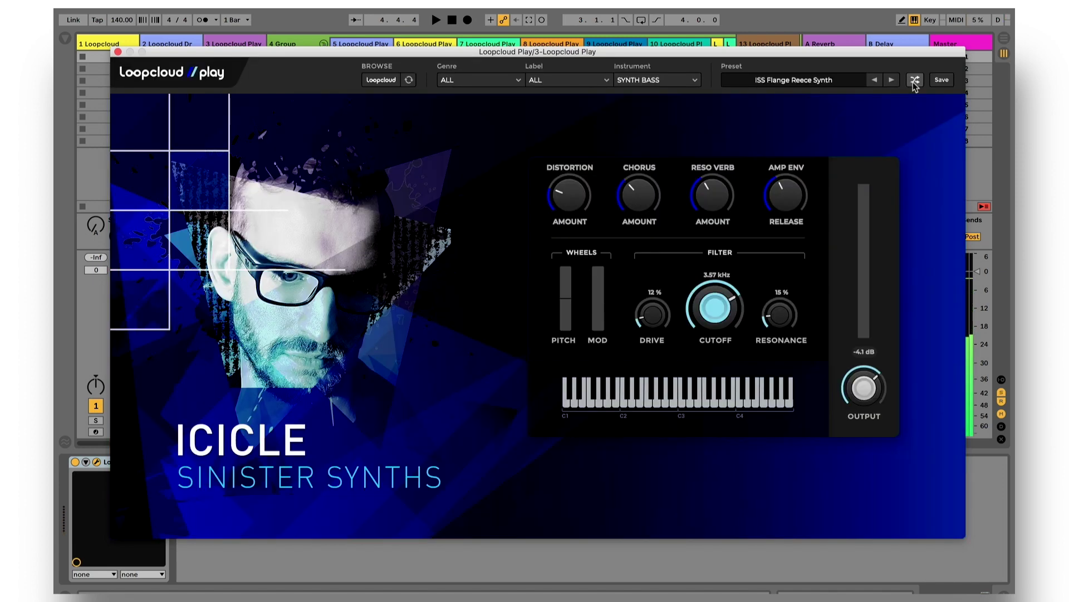
# Shuffle to another random pad and audition it with a few notes.
pyautogui.press('a')
pyautogui.click(915, 80)
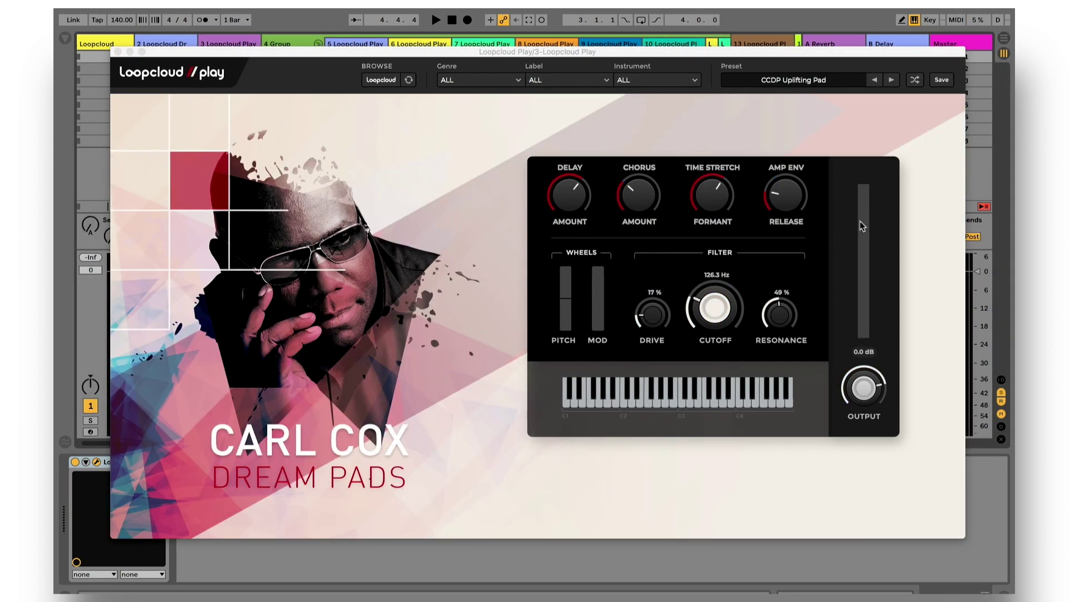
pyautogui.press('a')
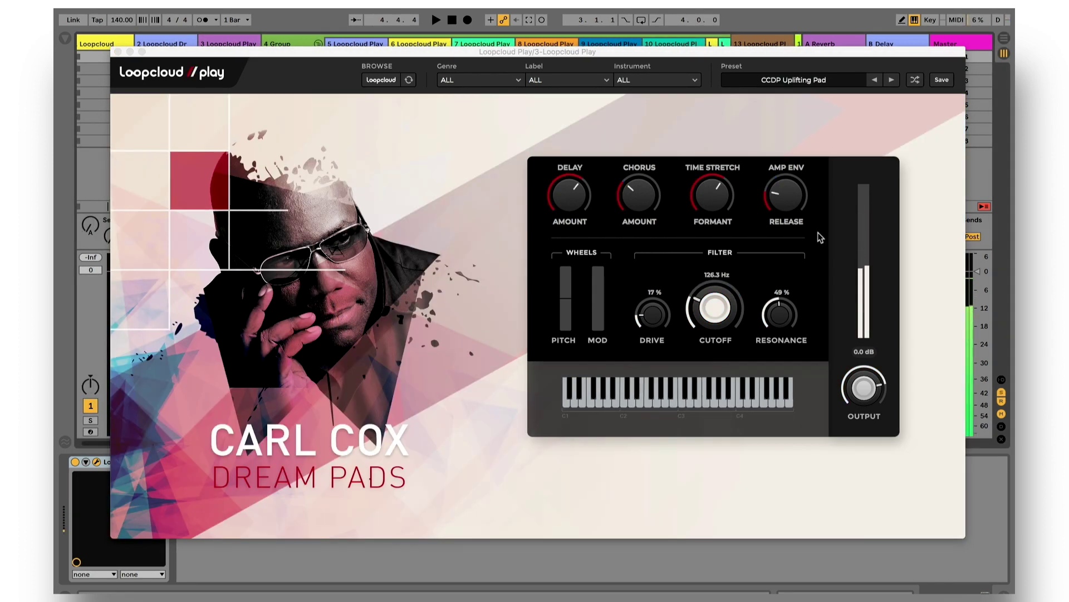
pyautogui.press('e')
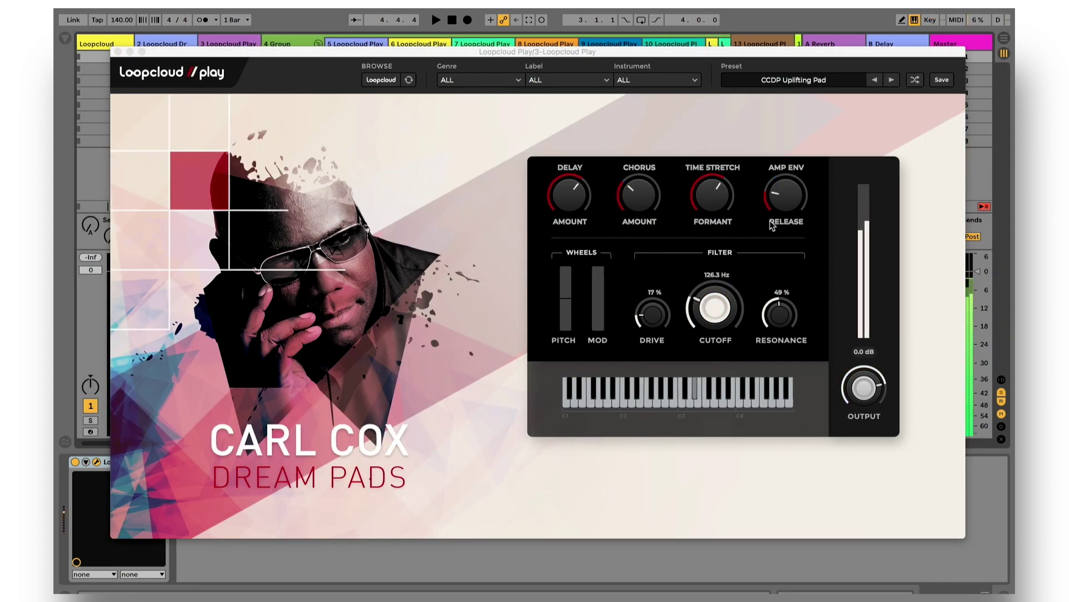
# Turn the delay amount down to minimum and audition the pad.
pyautogui.moveTo(569, 195); pyautogui.dragTo(571, 262)
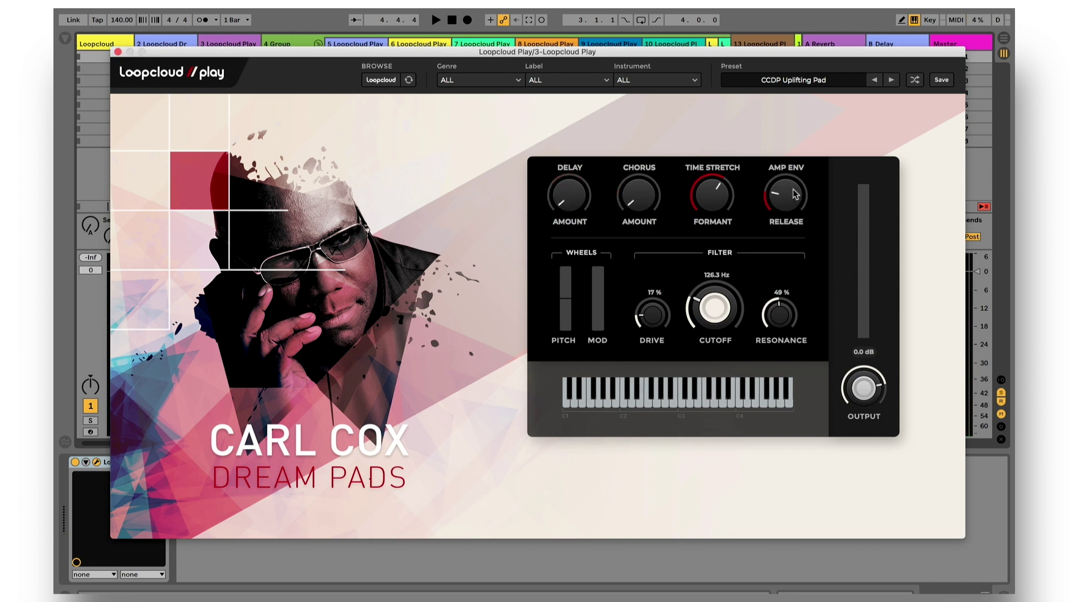
pyautogui.press('a')
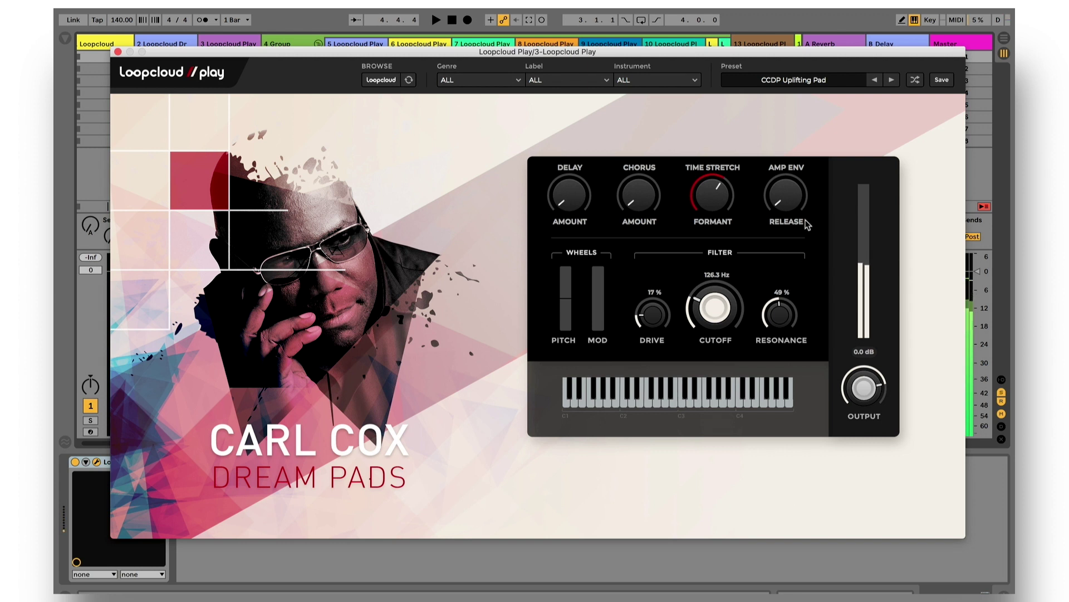
pyautogui.press('a')
pyautogui.press('super+k')
pyautogui.press('d')
pyautogui.press('d')
pyautogui.press('super+k')
# Lengthen, then shorten the amp envelope release, auditioning C3 after each change.
pyautogui.moveTo(797, 221); pyautogui.dragTo(784, 160)
pyautogui.press('a')
pyautogui.press('a')
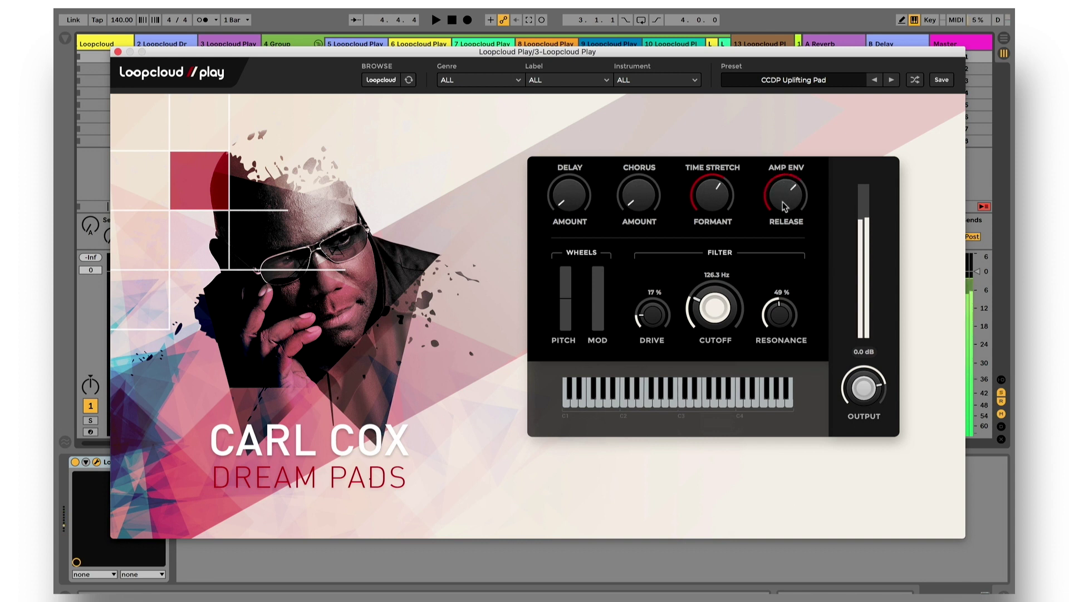
pyautogui.press('a')
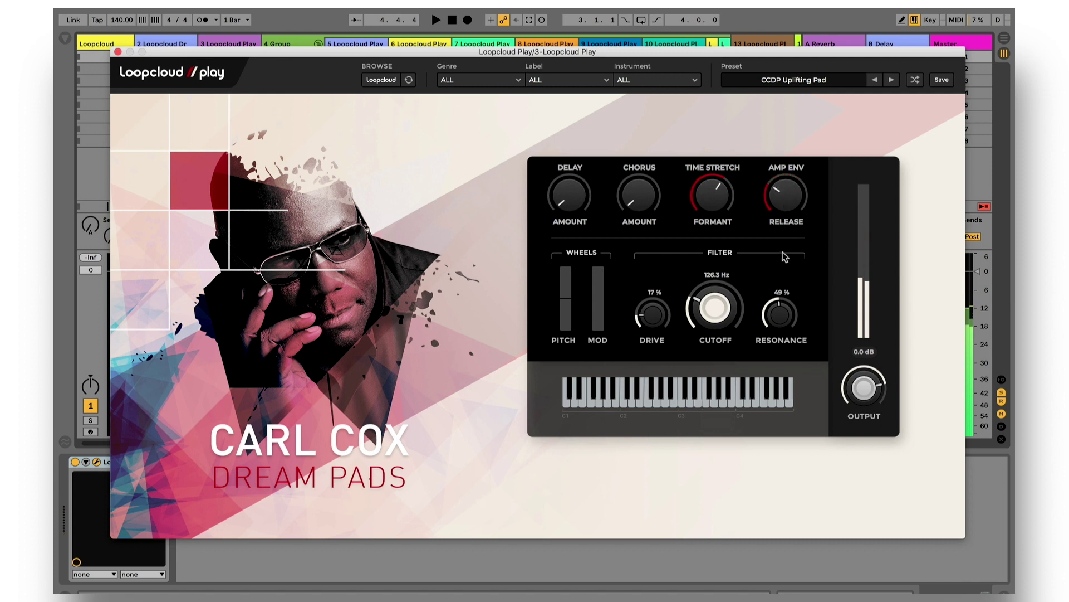
pyautogui.moveTo(785, 261); pyautogui.dragTo(786, 287)
pyautogui.press('a')
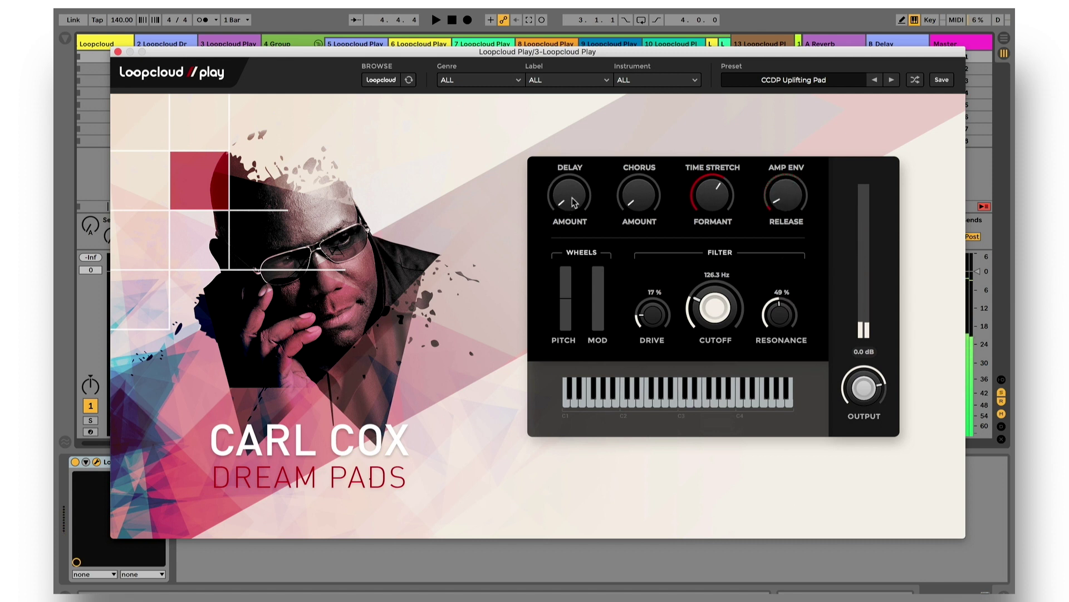
# Raise the delay amount back up while playing C3.
pyautogui.moveTo(575, 202); pyautogui.dragTo(572, 140)
pyautogui.press('a')
pyautogui.press('a')
pyautogui.moveTo(576, 207); pyautogui.dragTo(584, 208)
pyautogui.press('a')
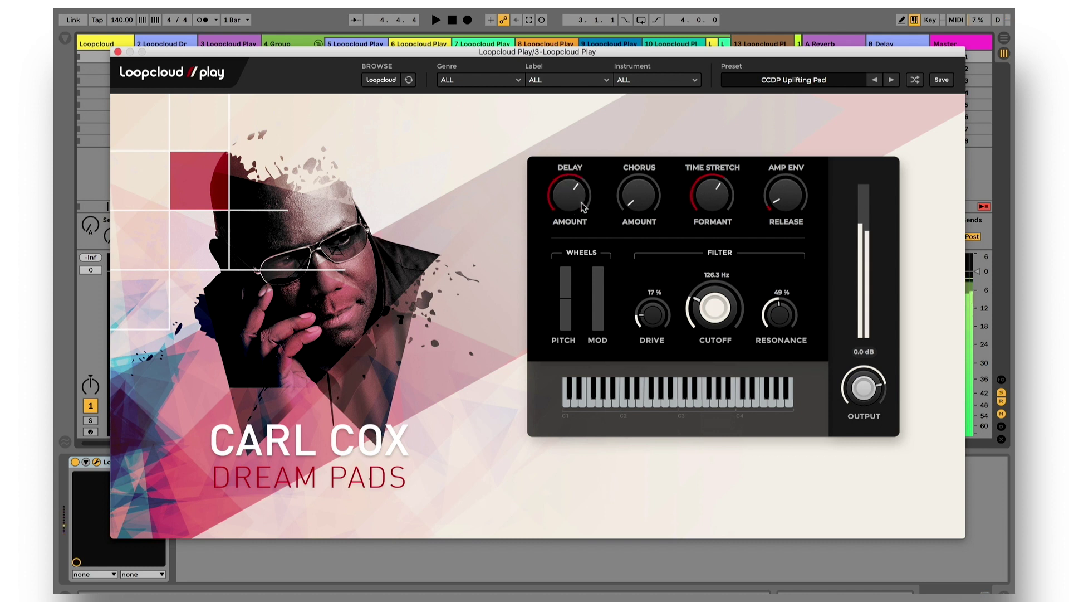
# Raise the chorus amount to about halfway and audition it.
pyautogui.press('a')
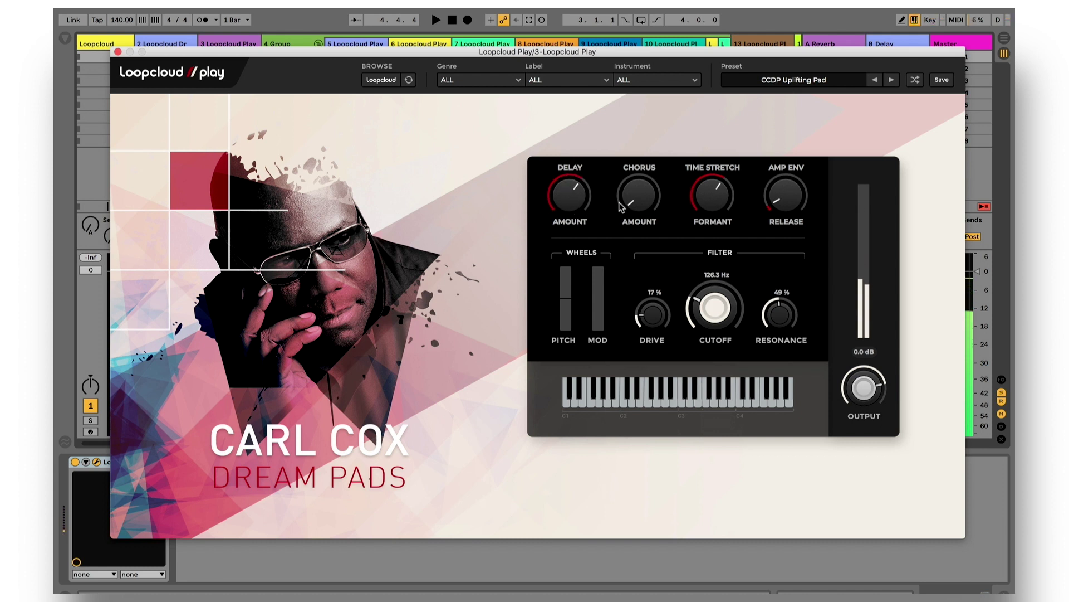
pyautogui.moveTo(628, 207); pyautogui.dragTo(628, 158)
pyautogui.press('a')
pyautogui.press('d')
# Lengthen the amp release again and reduce the delay slightly.
pyautogui.press('a')
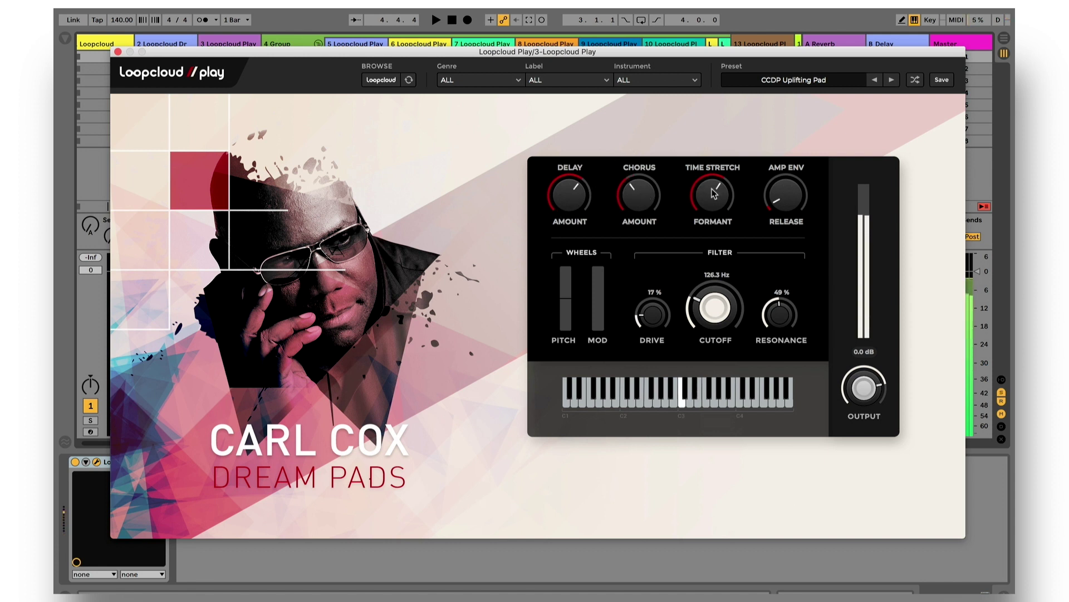
pyautogui.moveTo(785, 202); pyautogui.dragTo(786, 184)
pyautogui.press('a')
pyautogui.moveTo(545, 190); pyautogui.dragTo(572, 234)
# Lower the time-stretch formant and audition the change.
pyautogui.press('a')
pyautogui.moveTo(714, 188); pyautogui.dragTo(714, 214)
pyautogui.press('a')
pyautogui.moveTo(714, 172); pyautogui.dragTo(706, 219)
pyautogui.press('a')
# Lower the pad's filter resonance to 22% while auditioning notes.
pyautogui.press('e')
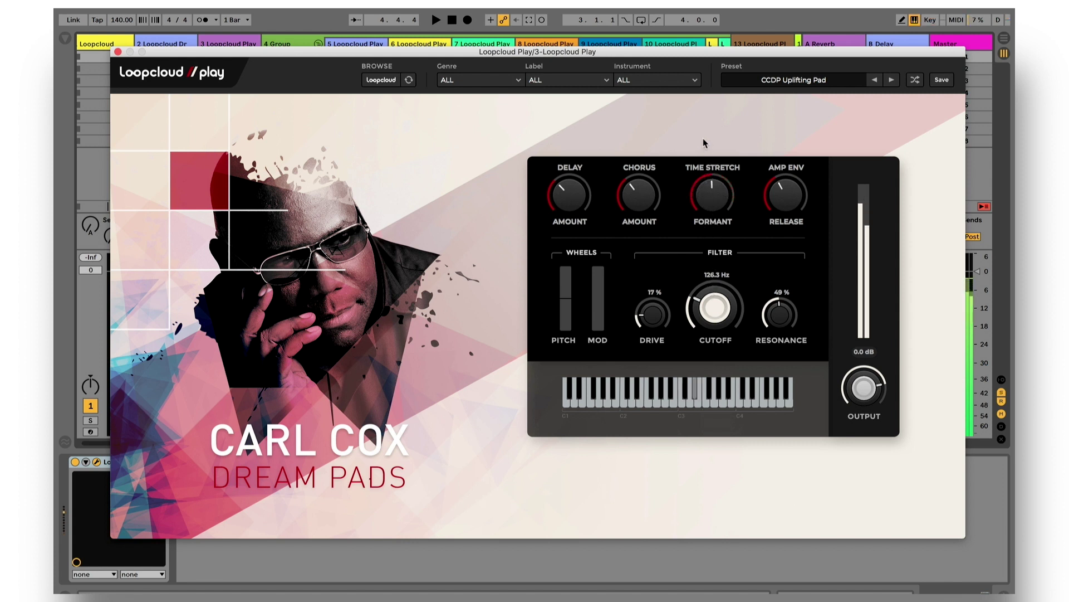
pyautogui.press('a')
pyautogui.moveTo(773, 309); pyautogui.dragTo(783, 359)
# Lower filter drive to 3% and sweep the cutoff down to about 24 Hz.
pyautogui.moveTo(710, 297); pyautogui.dragTo(711, 293)
pyautogui.moveTo(652, 314); pyautogui.dragTo(650, 341)
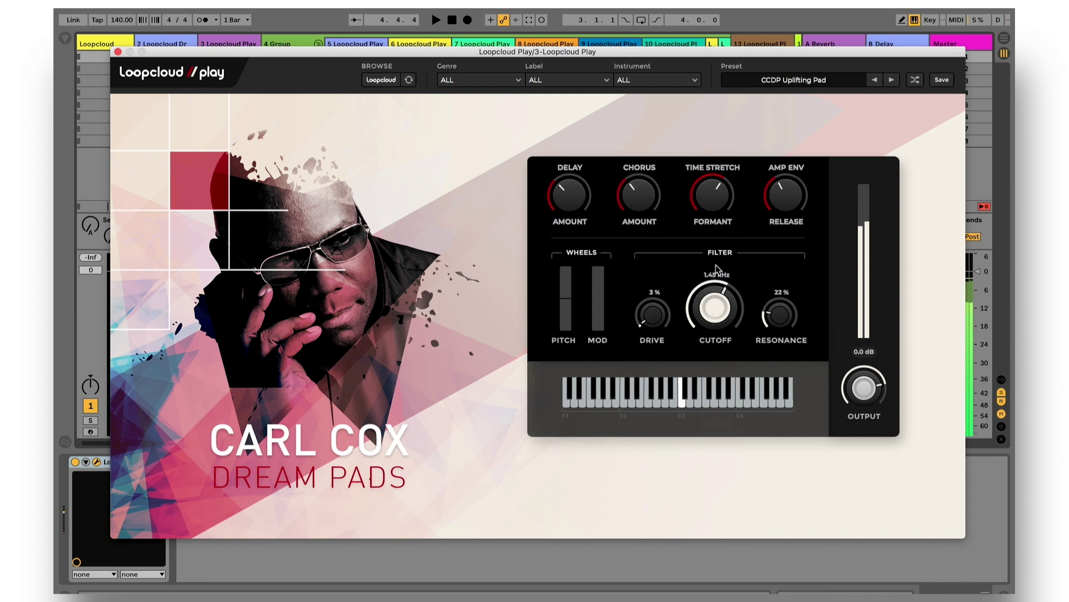
pyautogui.moveTo(718, 266)
pyautogui.mouseDown()
pyautogui.moveTo(721, 246)
pyautogui.moveTo(713, 304)
pyautogui.moveTo(725, 256)
pyautogui.mouseUp()
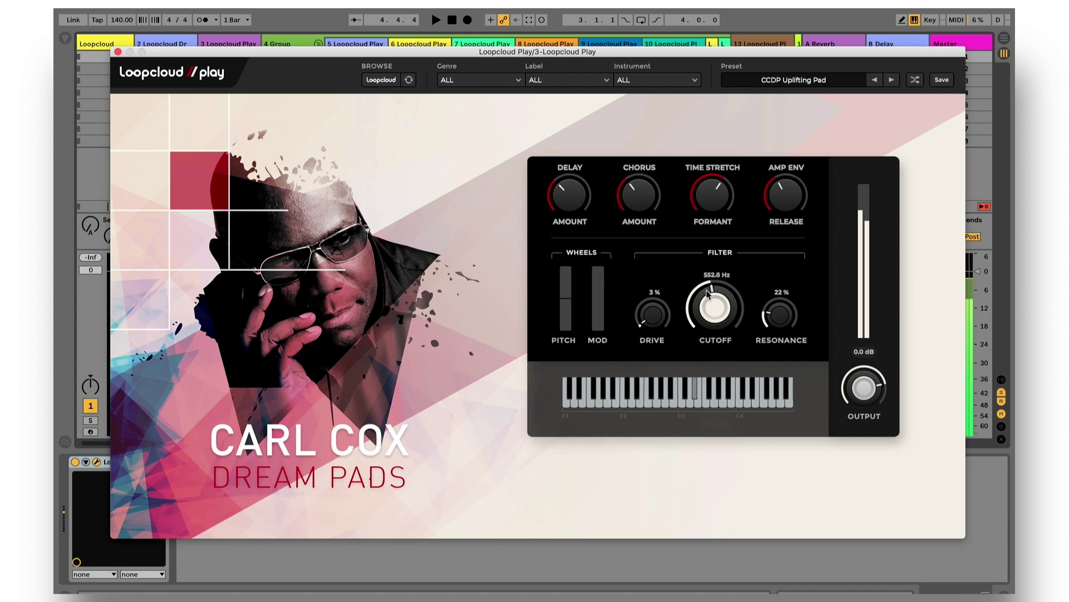
pyautogui.moveTo(705, 312); pyautogui.dragTo(707, 348)
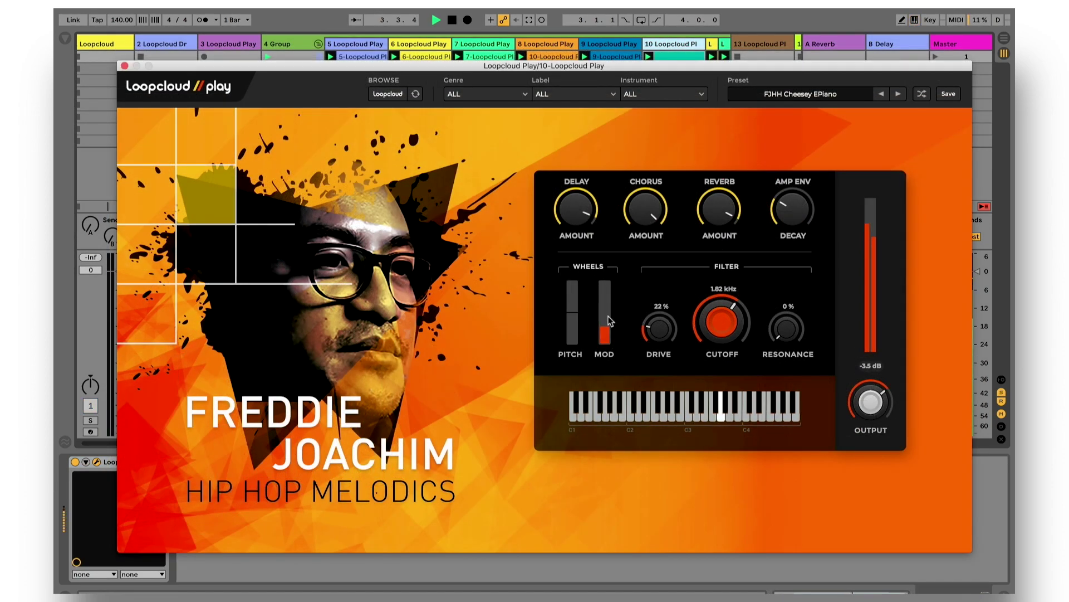
pyautogui.moveTo(610, 337)
pyautogui.mouseDown()
pyautogui.moveTo(608, 315)
pyautogui.moveTo(607, 333)
pyautogui.mouseUp()
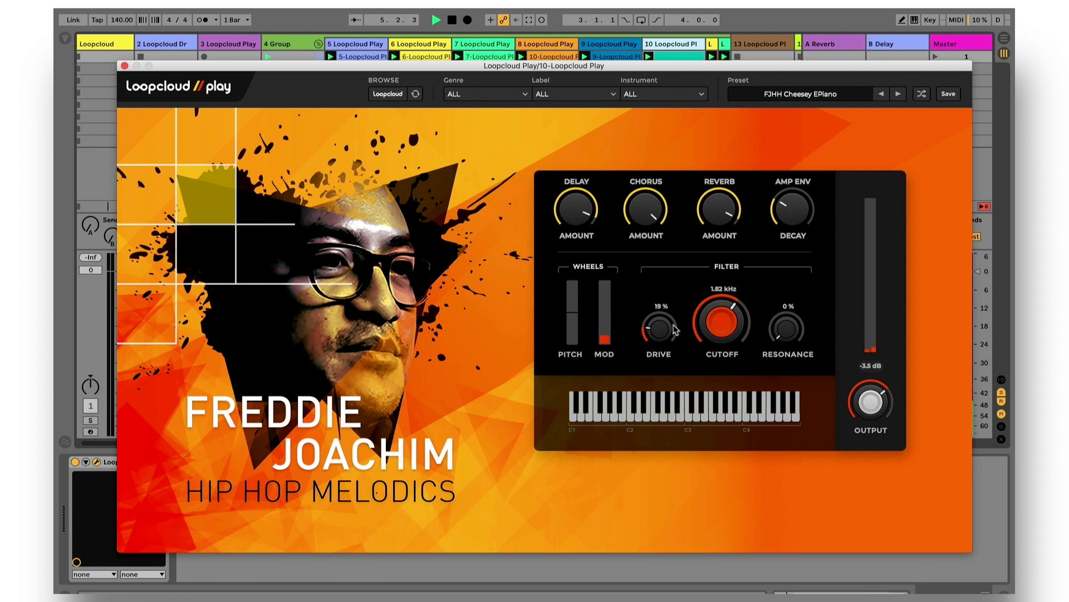
# Lower the EPiano cutoff to 1.44 kHz, then view the instances on tracks 9 through 5.
pyautogui.moveTo(700, 326); pyautogui.dragTo(610, 358)
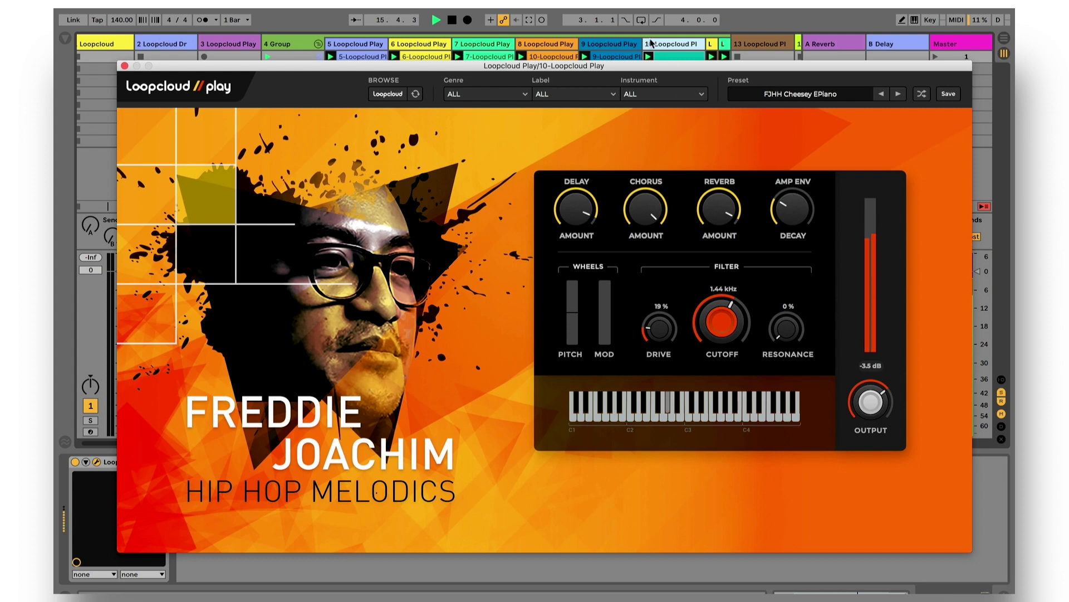
pyautogui.click(626, 43)
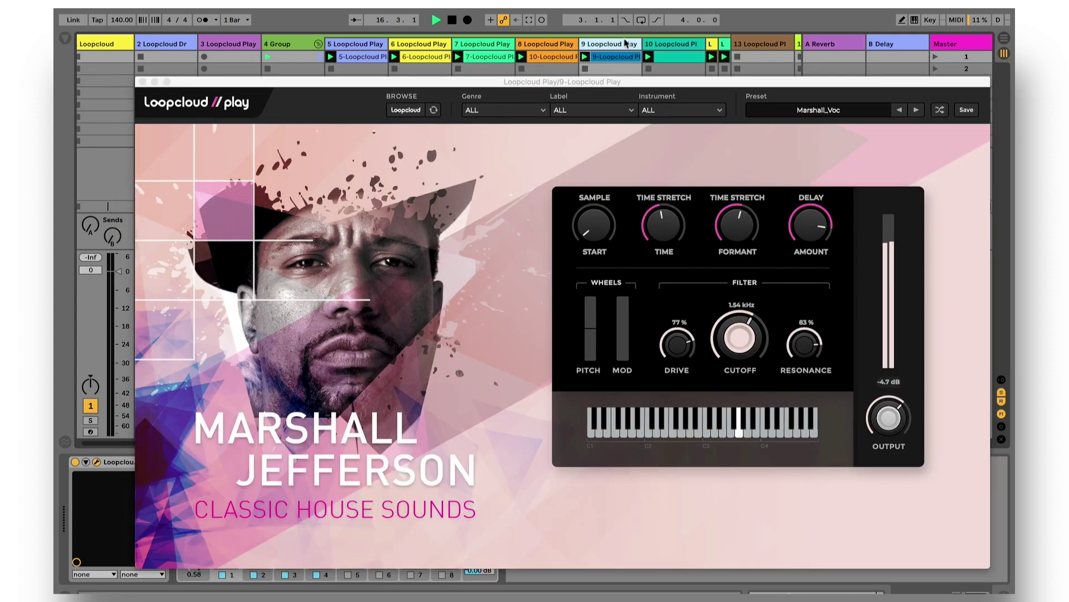
pyautogui.click(550, 45)
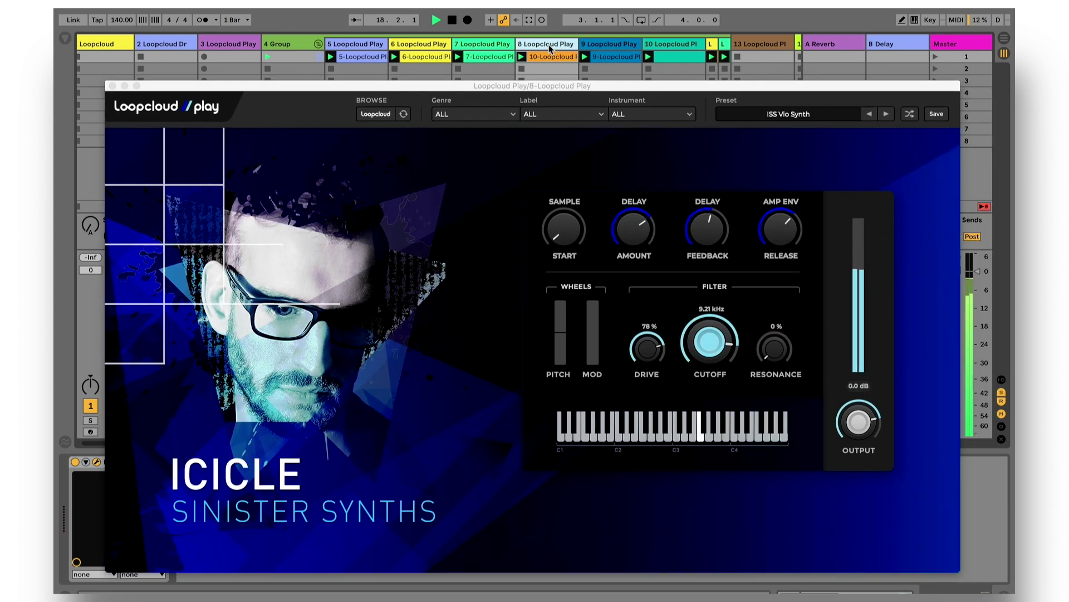
pyautogui.click(494, 45)
pyautogui.click(431, 46)
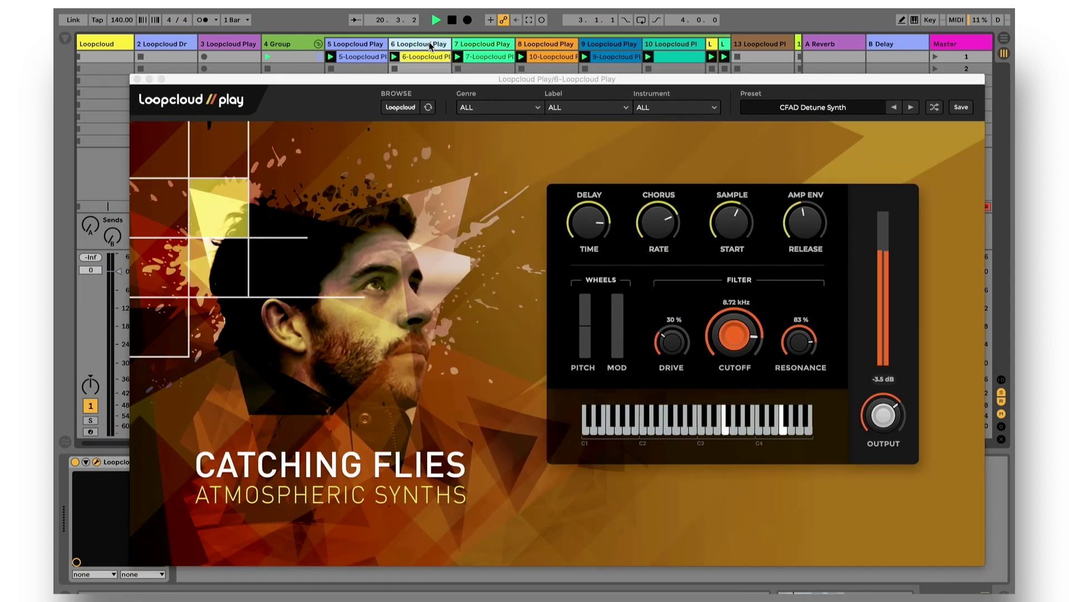
pyautogui.click(356, 45)
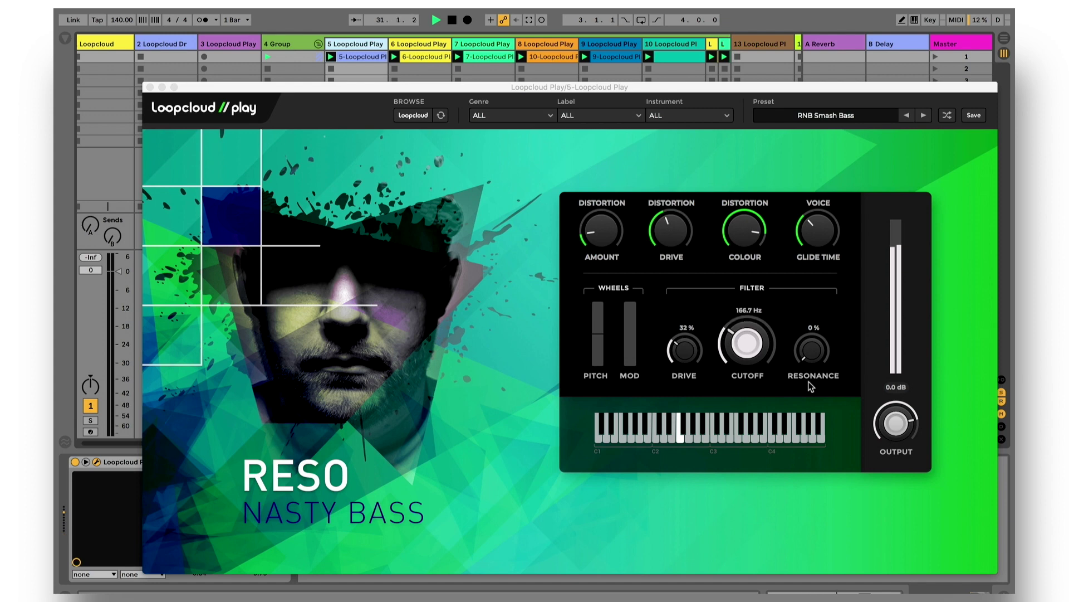
# Save the track-10 Freddie Joachim electric piano as the user kit 'Delay Lead'.
pyautogui.click(555, 45)
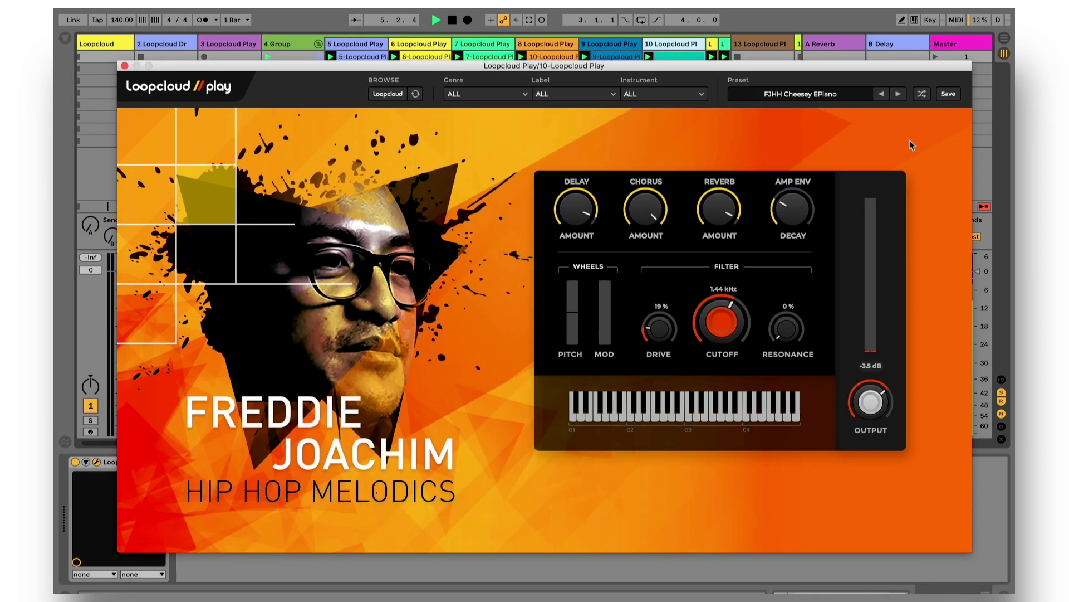
pyautogui.click(949, 94)
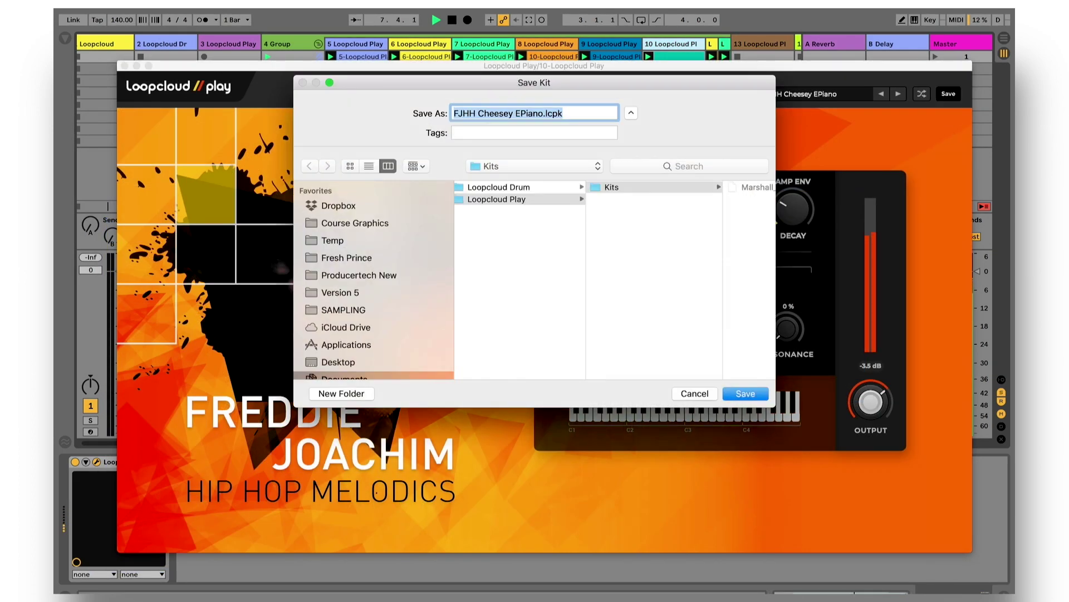
pyautogui.write('Delay Lead')
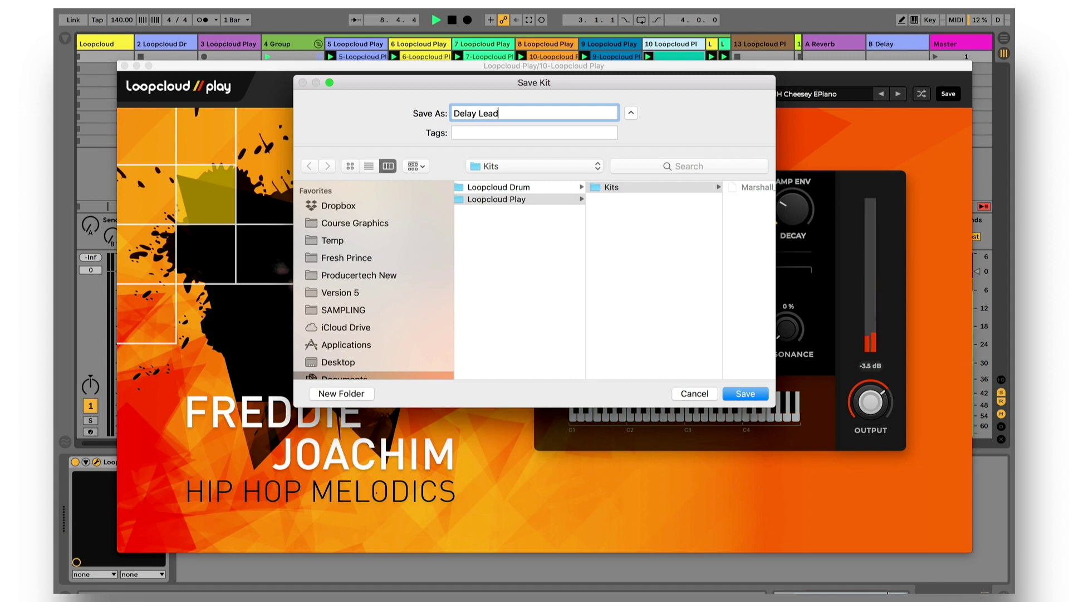
pyautogui.press('Return')
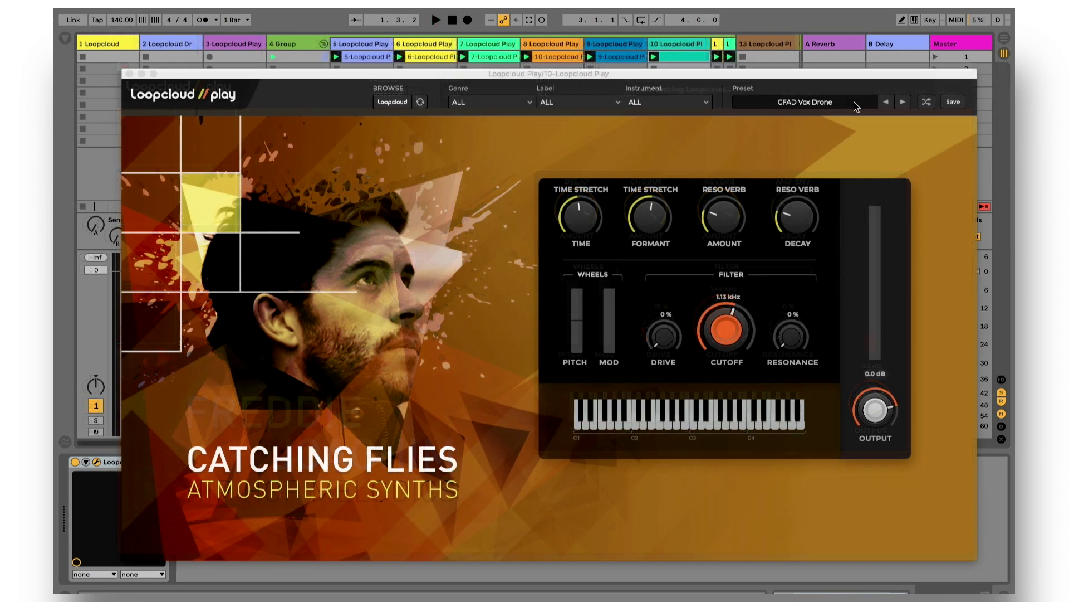
# Load the Delay Lead user kit, then check the Carl Cox instance's preset list without changing it.
pyautogui.click(856, 107)
pyautogui.scroll(-15, 802, 318)
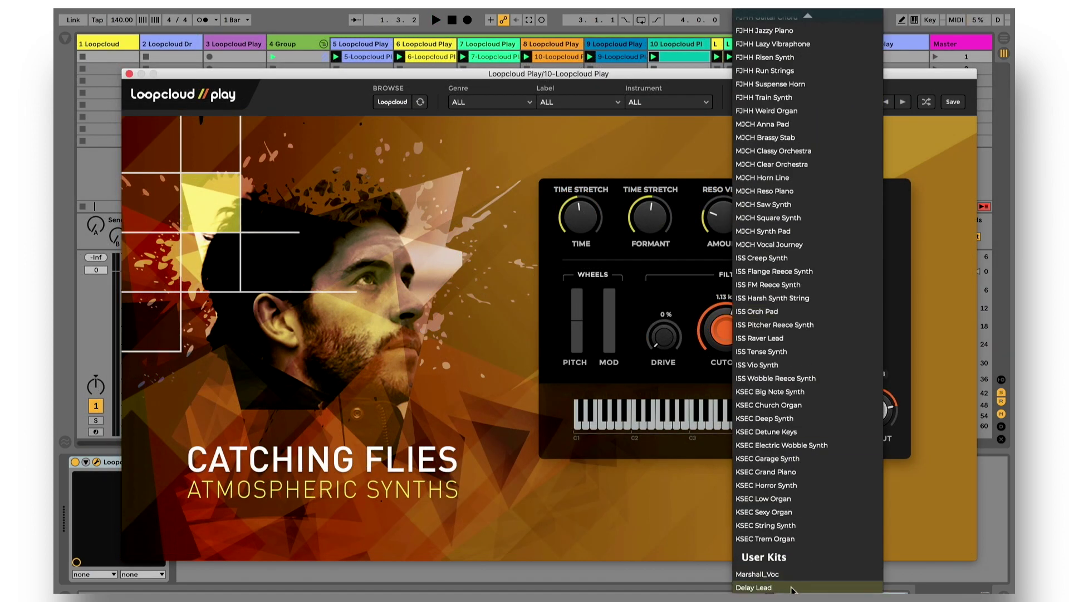
pyautogui.click(754, 587)
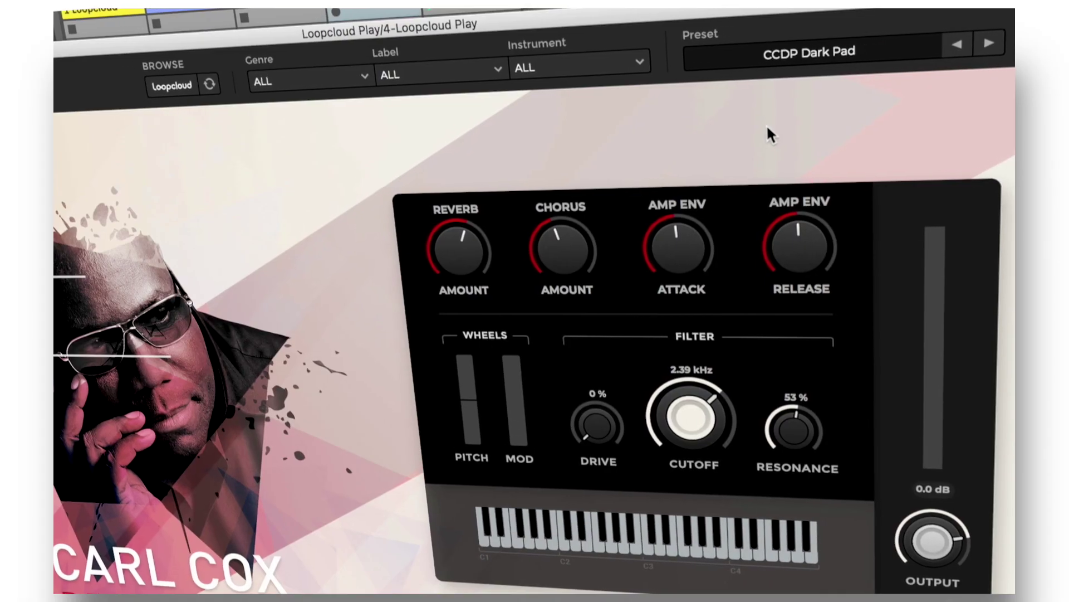
pyautogui.click(840, 58)
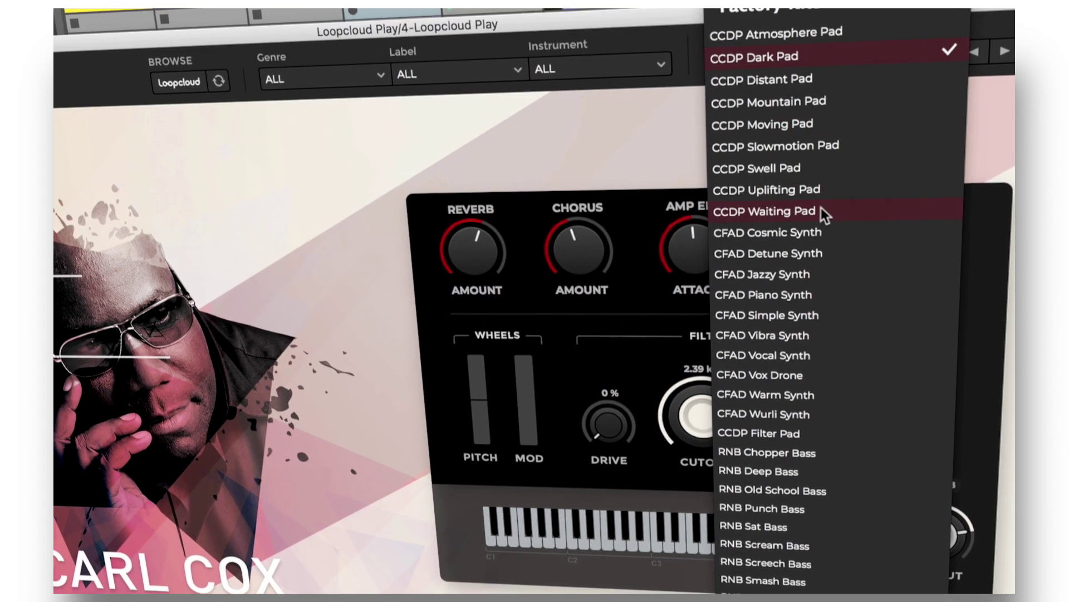
pyautogui.click(630, 143)
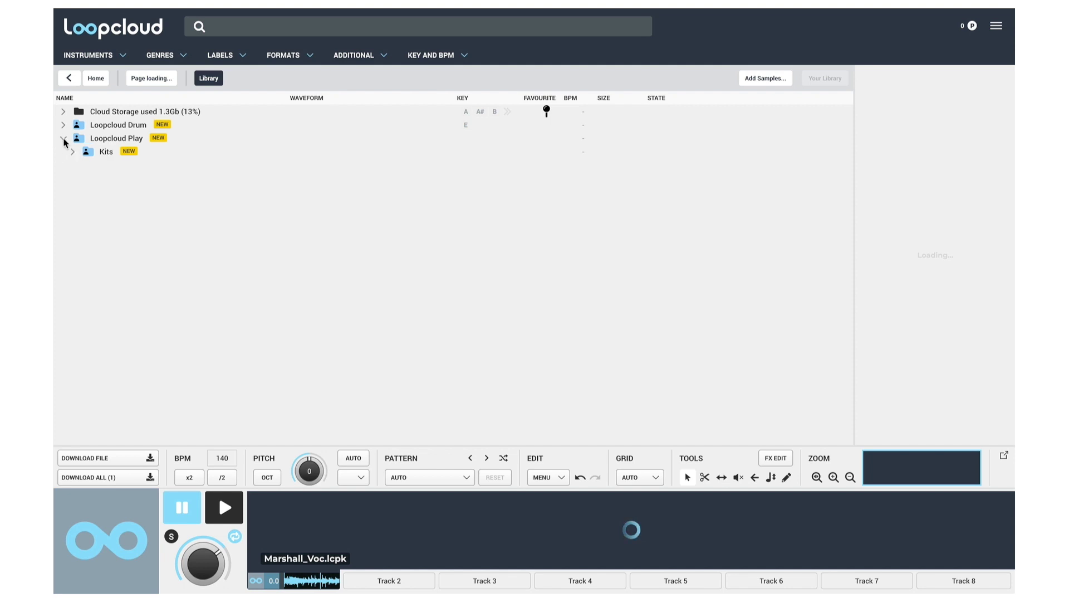
# Drag the Marshall_Voc kit onto the plugin to load it, then filter results to Loopcloud play format.
pyautogui.moveTo(138, 175); pyautogui.dragTo(81, 215)
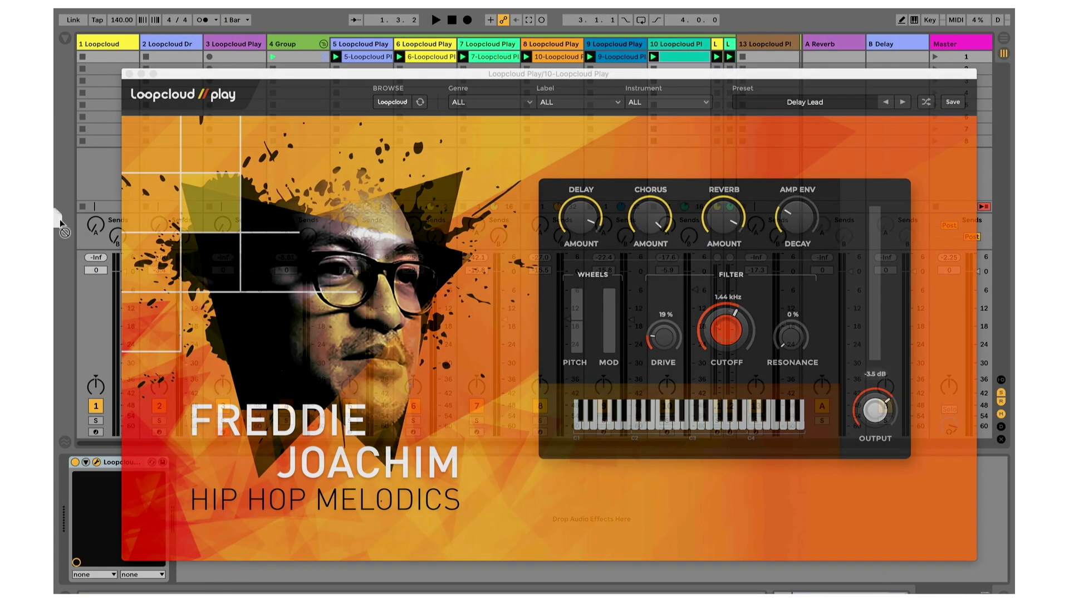
pyautogui.moveTo(61, 223); pyautogui.dragTo(537, 224)
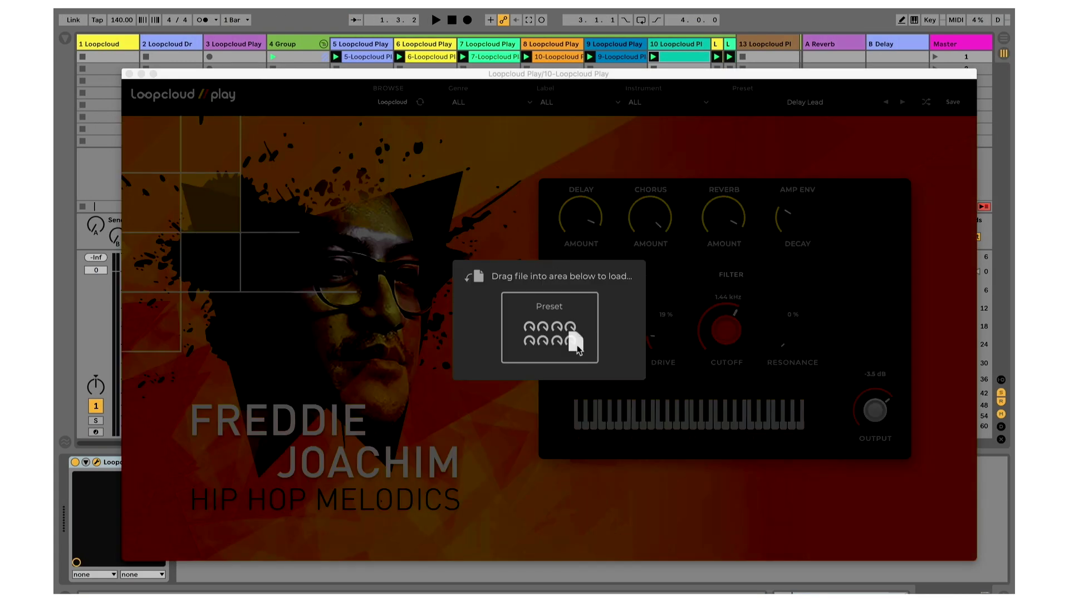
pyautogui.moveTo(562, 330); pyautogui.dragTo(562, 330)
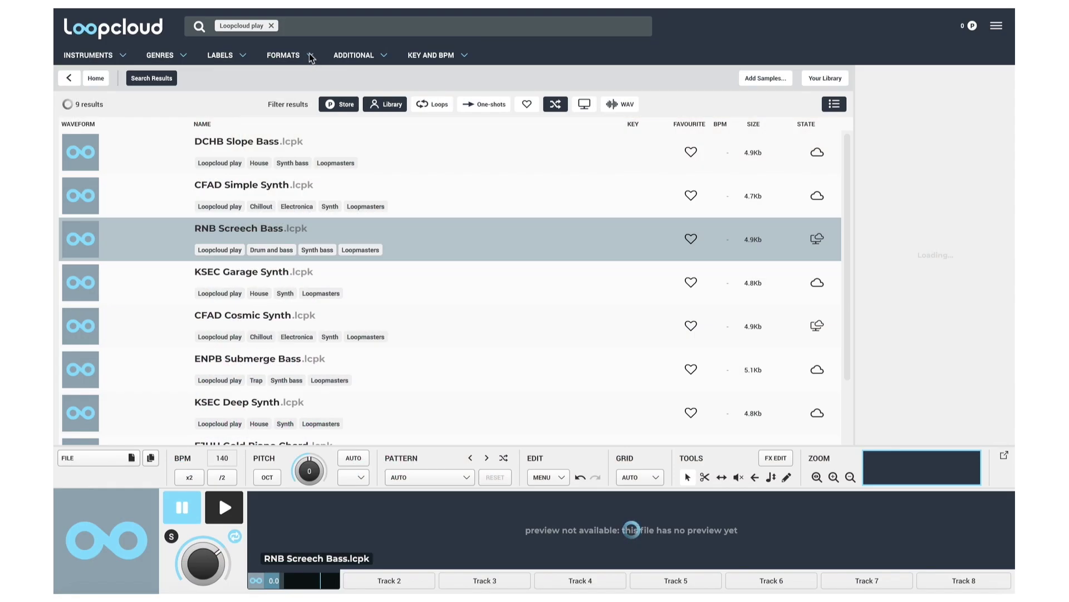
pyautogui.click(311, 56)
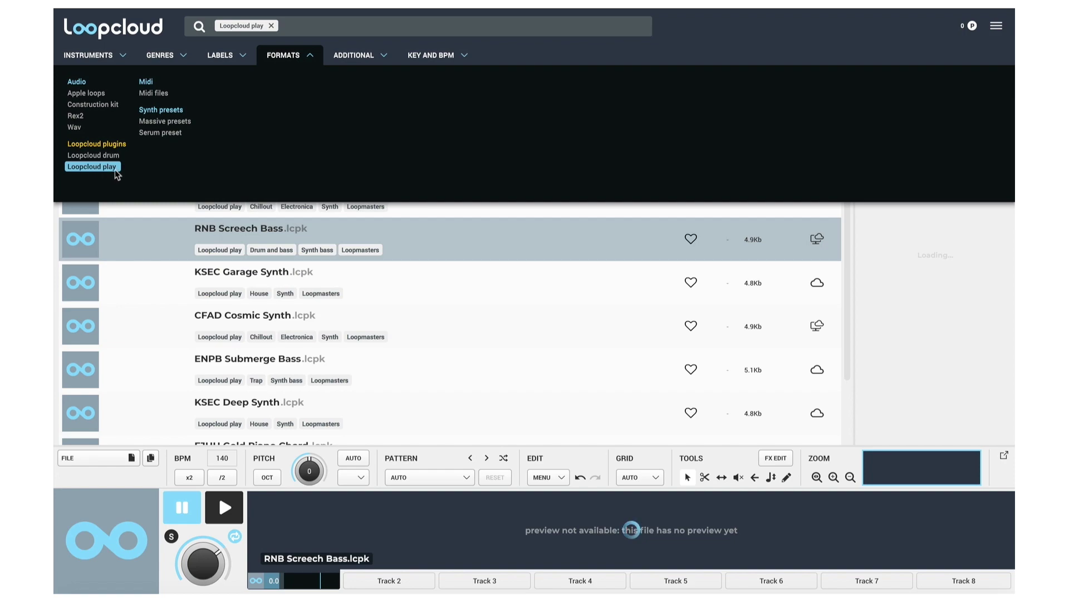
pyautogui.click(313, 58)
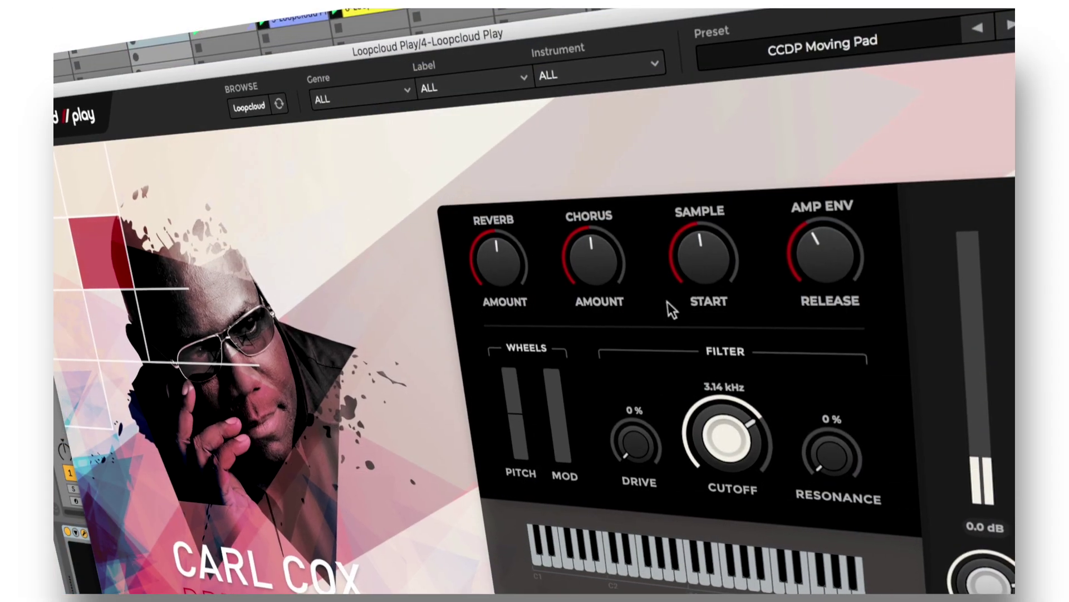
# Lower the cutoff to about 750 Hz, load CFAD Cosmic Synth, and raise its chorus amount.
pyautogui.moveTo(724, 438); pyautogui.dragTo(730, 499)
pyautogui.click(791, 46)
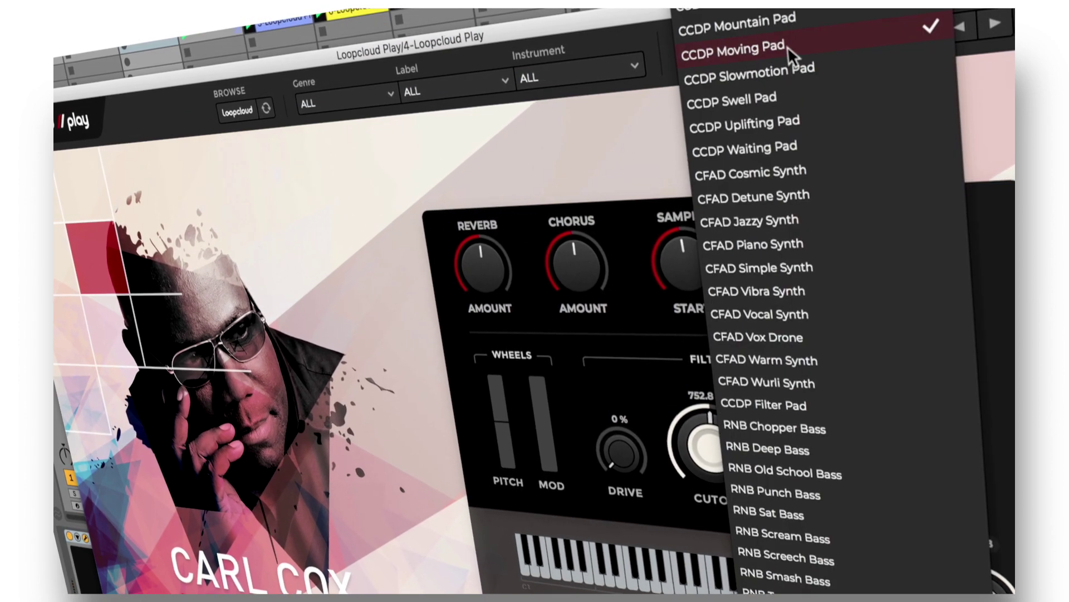
pyautogui.click(798, 176)
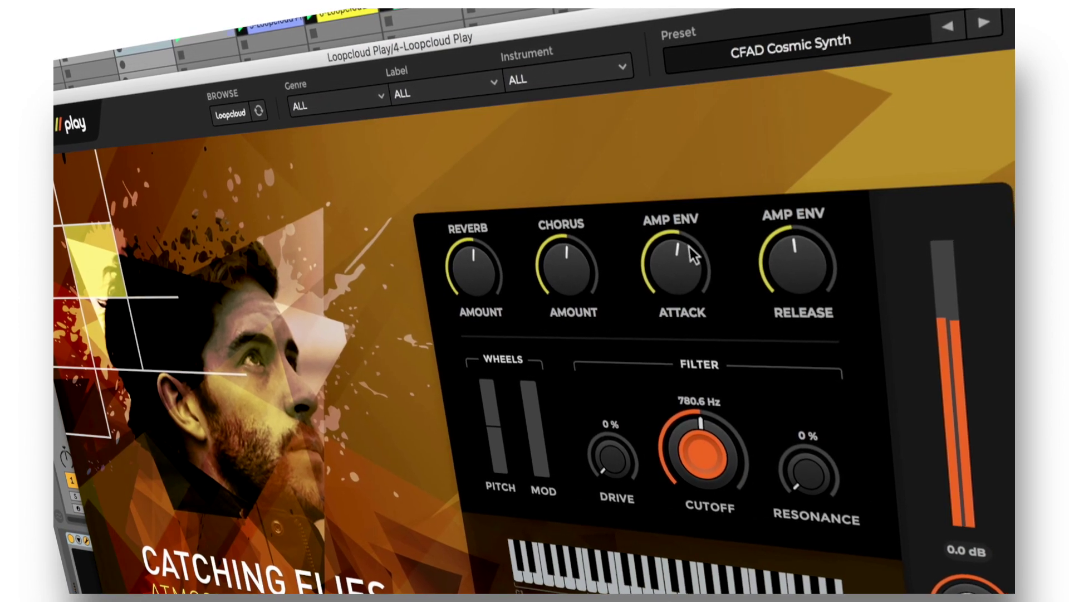
pyautogui.moveTo(573, 267); pyautogui.dragTo(557, 239)
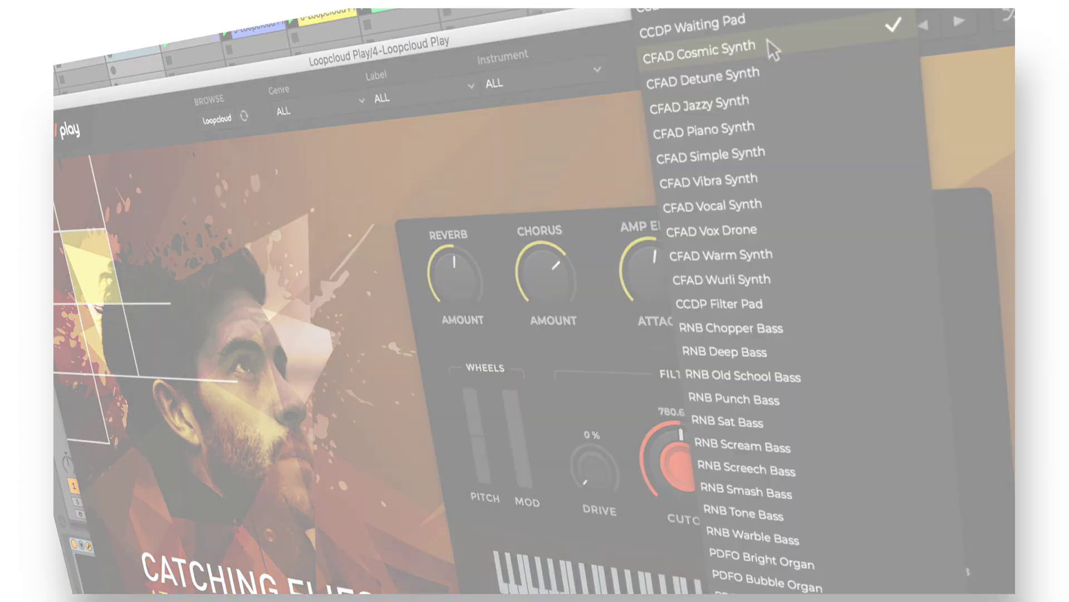